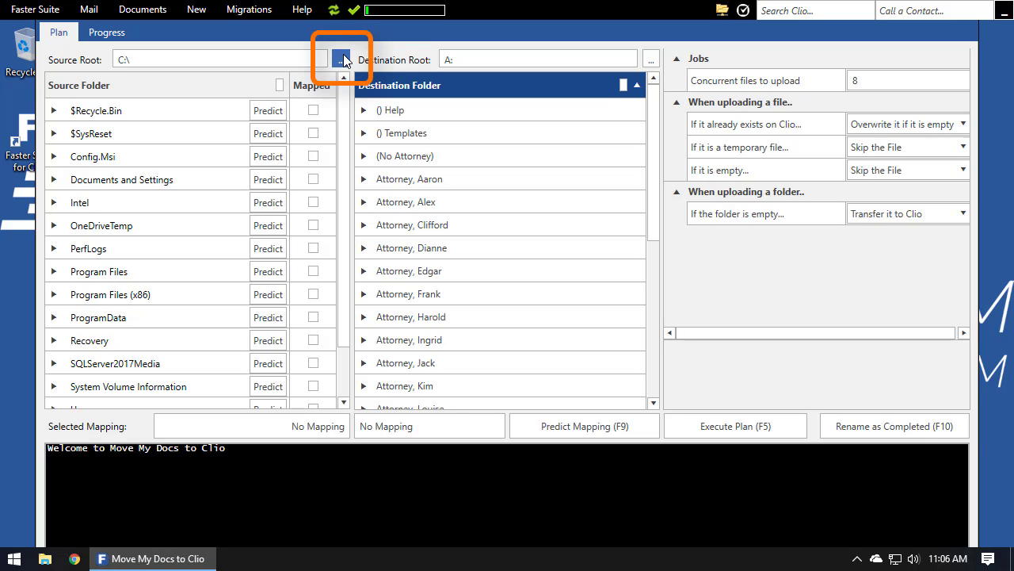
Step: Set the source root folder to D:\MIGRATION and keep A: as the destination root
{"action": "left_click", "coordinate": [343, 57]}
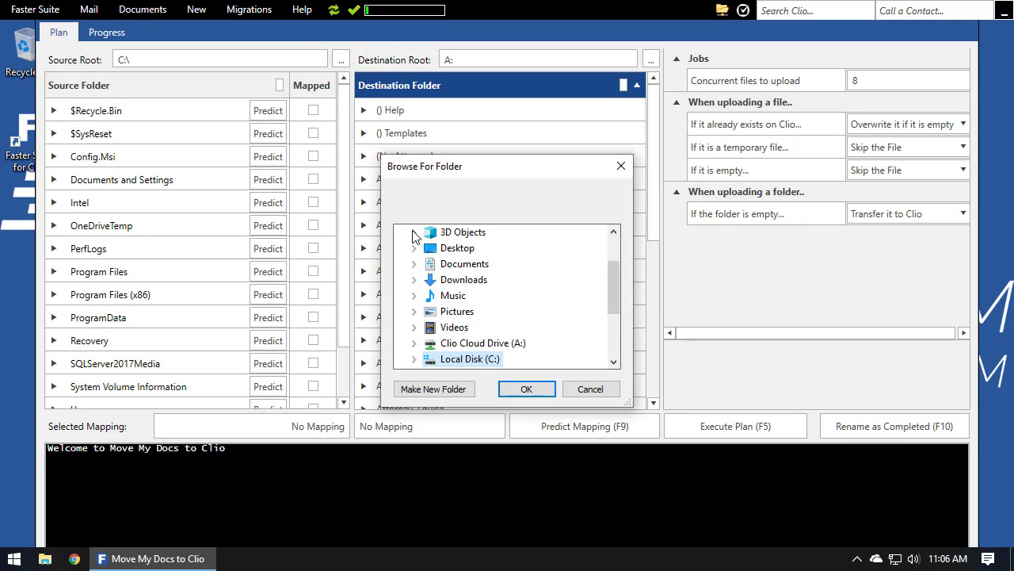
{"action": "scroll", "coordinate": [457, 315], "scroll_direction": "down", "scroll_amount": 1}
{"action": "scroll", "coordinate": [457, 317], "scroll_direction": "down", "scroll_amount": 1}
{"action": "left_click", "coordinate": [414, 279]}
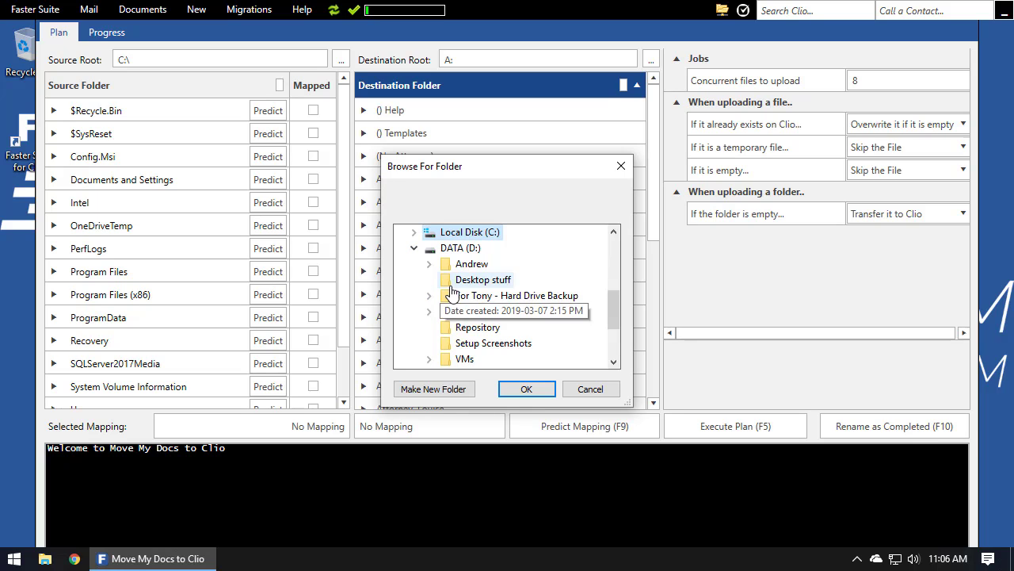
{"action": "left_click", "coordinate": [486, 317]}
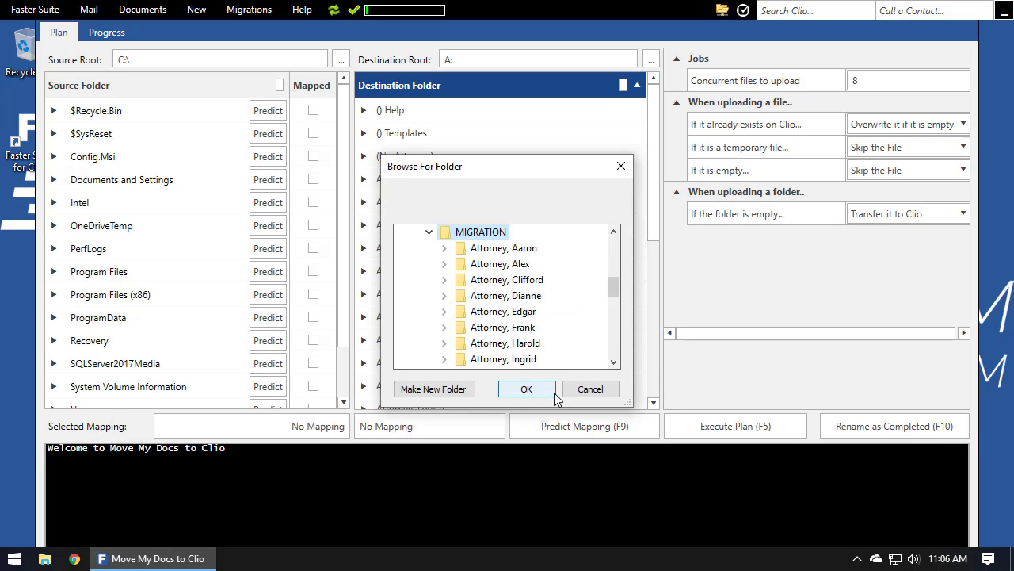
{"action": "left_click", "coordinate": [554, 392]}
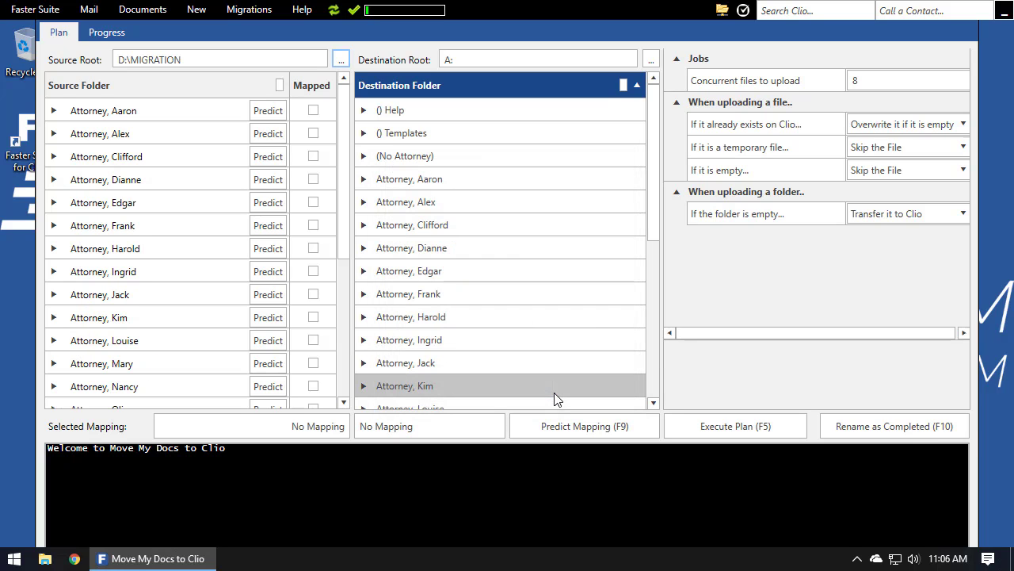
{"action": "left_click", "coordinate": [651, 58]}
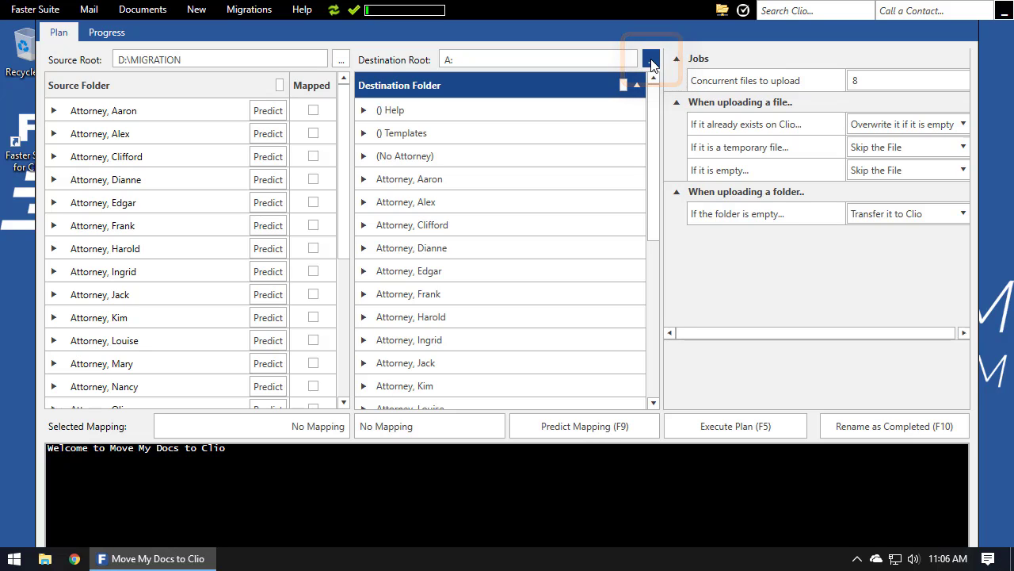
{"action": "left_click", "coordinate": [614, 388]}
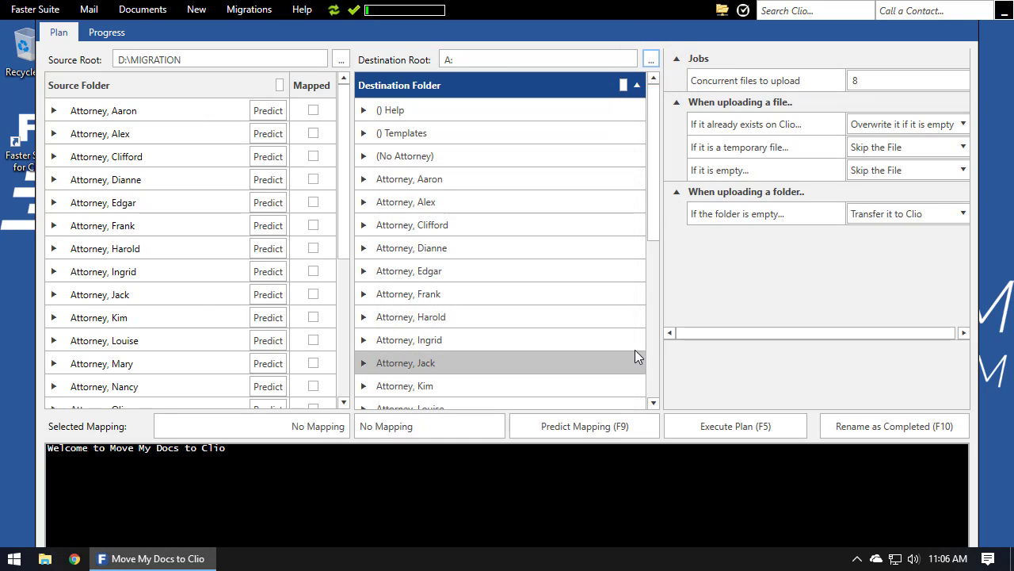
Step: Expand the first attorney's folder and its Open subfolder in both the source and destination trees
{"action": "left_click_drag", "start_coordinate": [655, 134], "coordinate": [658, 168]}
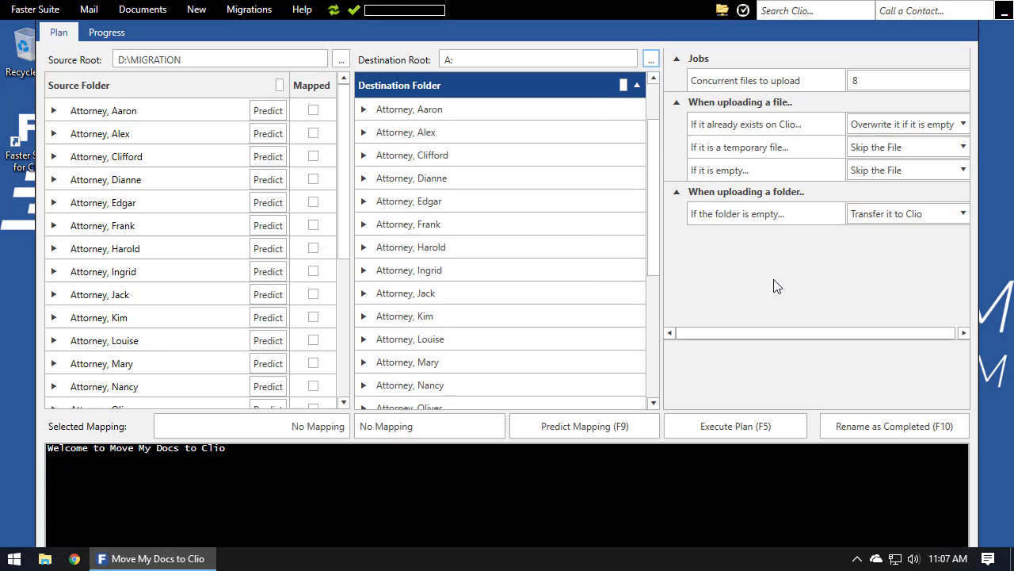
{"action": "left_click", "coordinate": [54, 111]}
{"action": "left_click", "coordinate": [364, 109]}
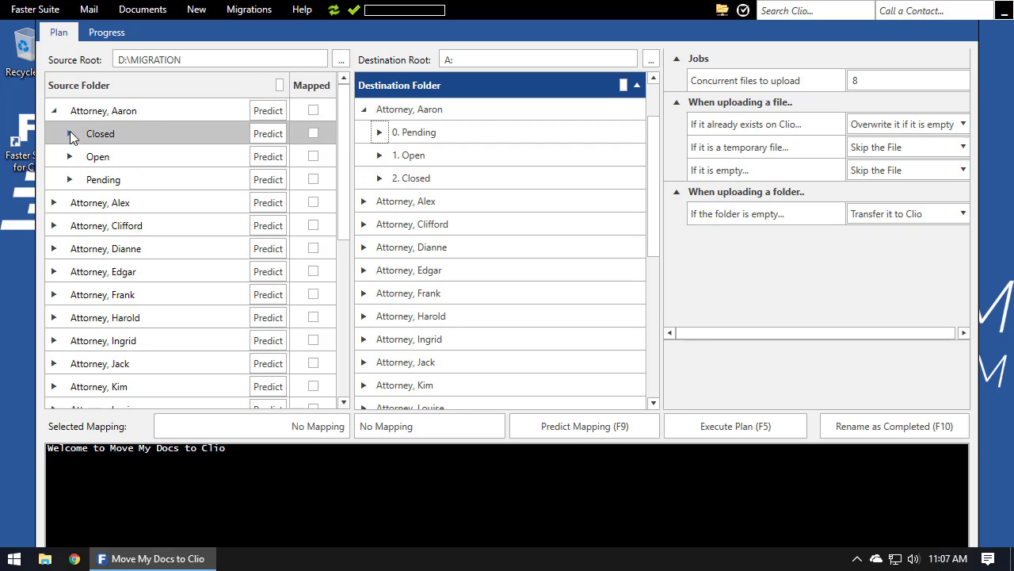
{"action": "left_click", "coordinate": [69, 156]}
{"action": "left_click", "coordinate": [377, 155]}
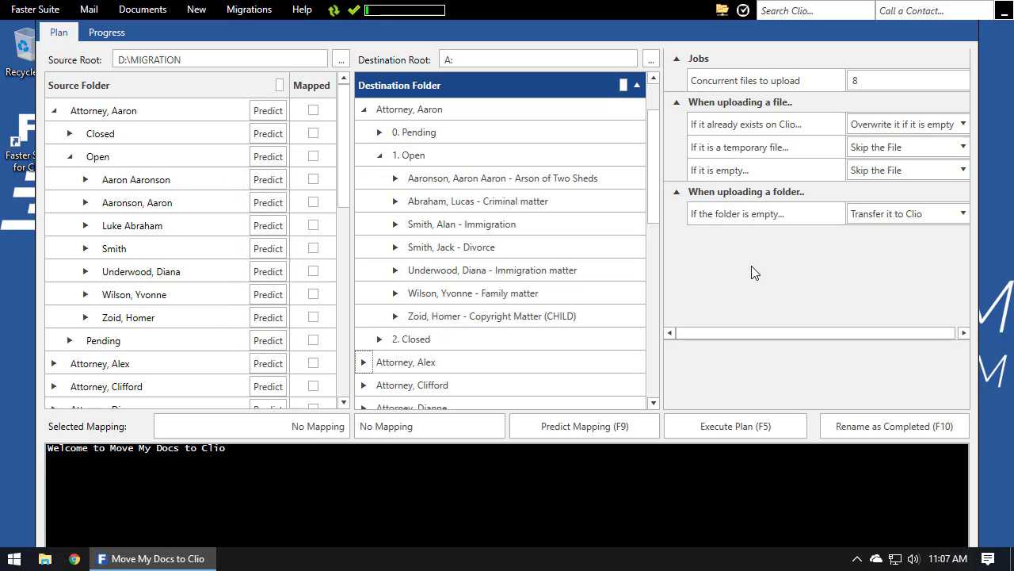
Step: Predict the destination mapping for each of the first four client folders under the first attorney's Open source folder
{"action": "left_click", "coordinate": [268, 180]}
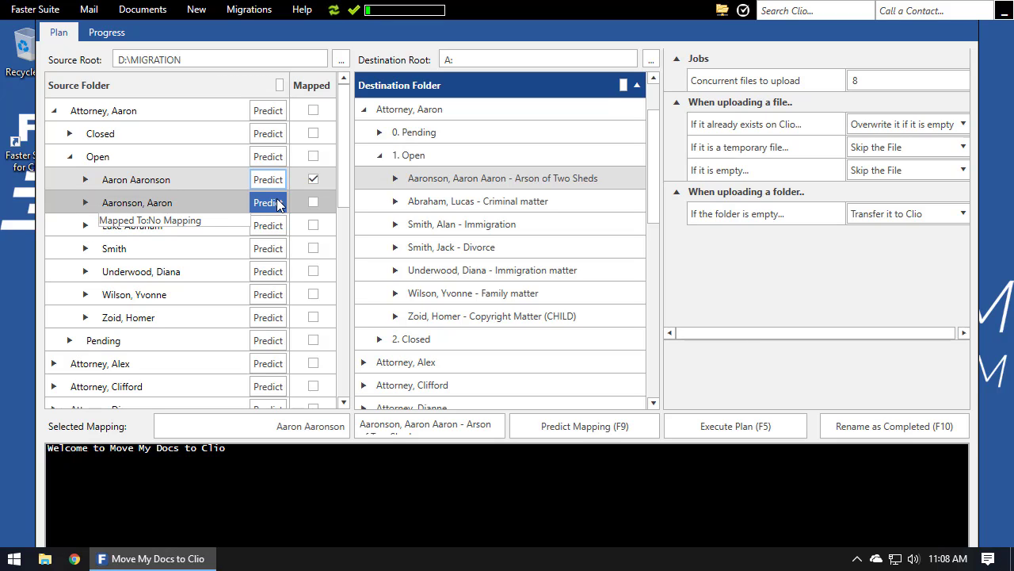
{"action": "left_click", "coordinate": [267, 205]}
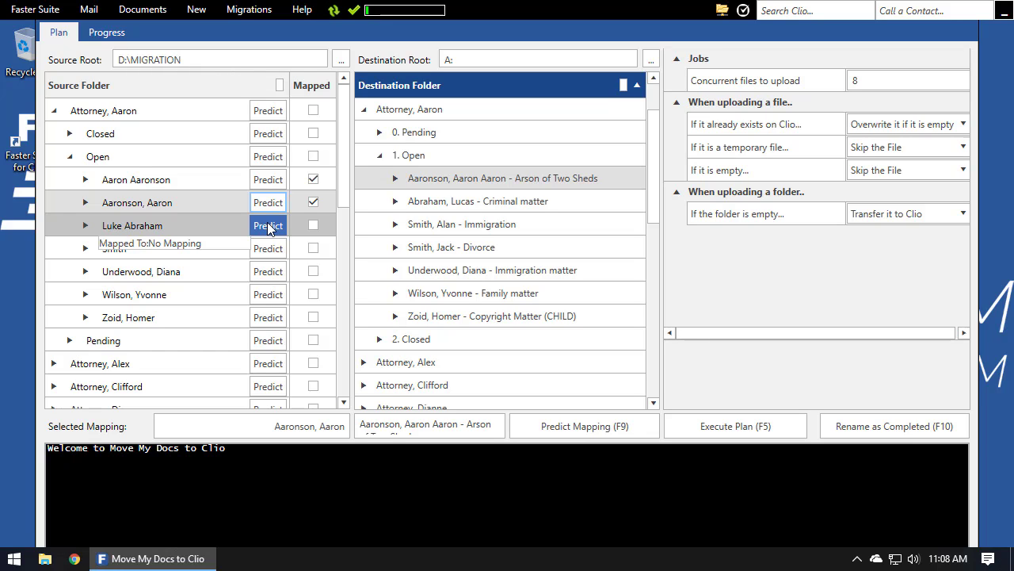
{"action": "left_click", "coordinate": [267, 226]}
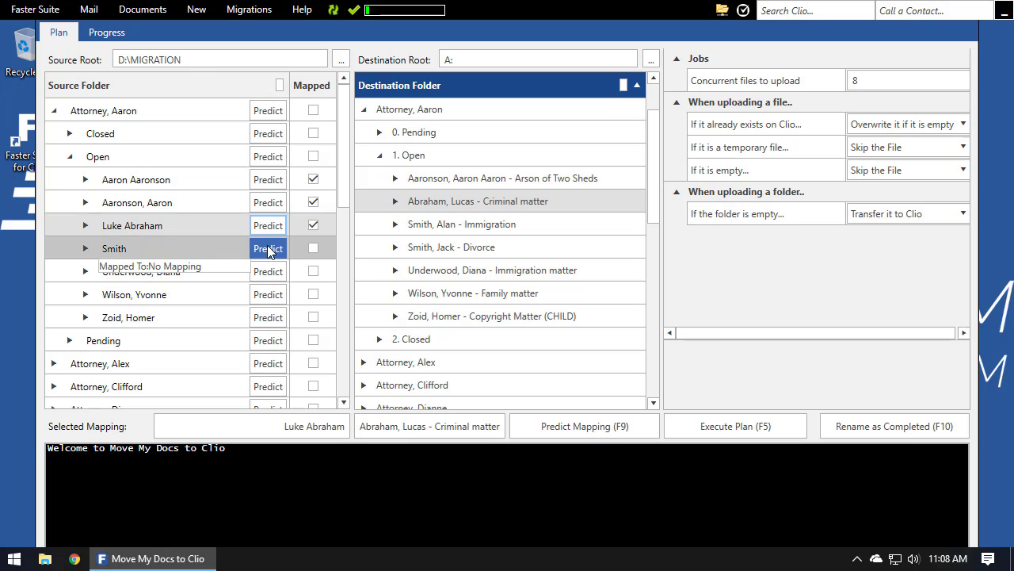
{"action": "left_click", "coordinate": [268, 249]}
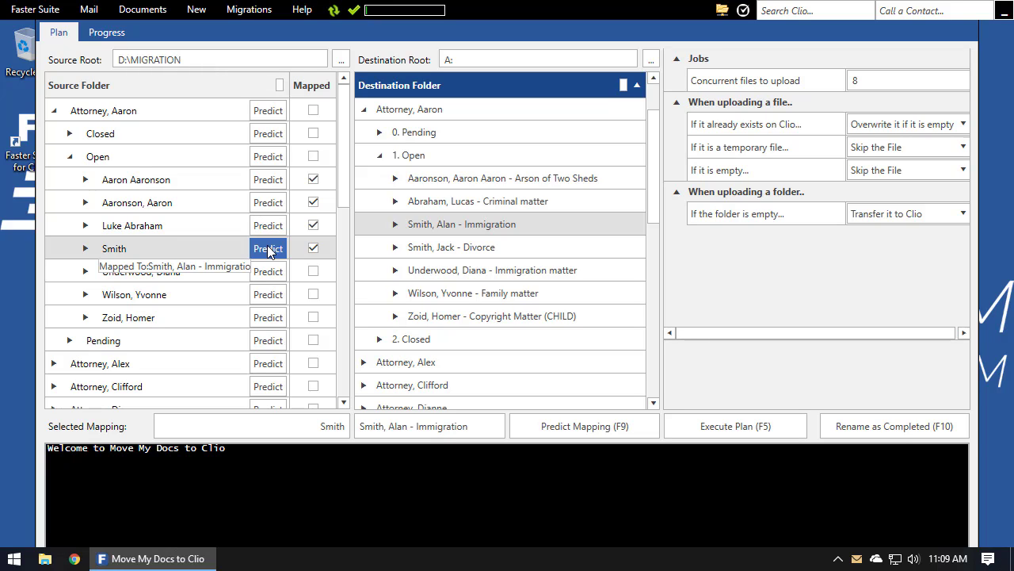
Step: Clear the predicted mapping of the fourth client folder and map it manually to the Divorce matter with the same surname
{"action": "left_click", "coordinate": [314, 248]}
{"action": "left_click", "coordinate": [316, 247]}
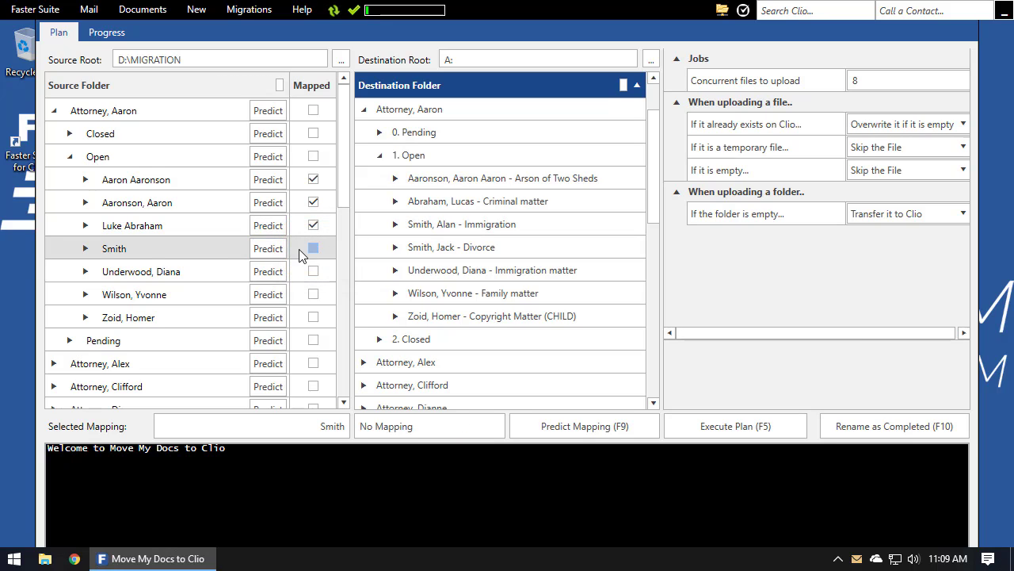
{"action": "left_click", "coordinate": [191, 249]}
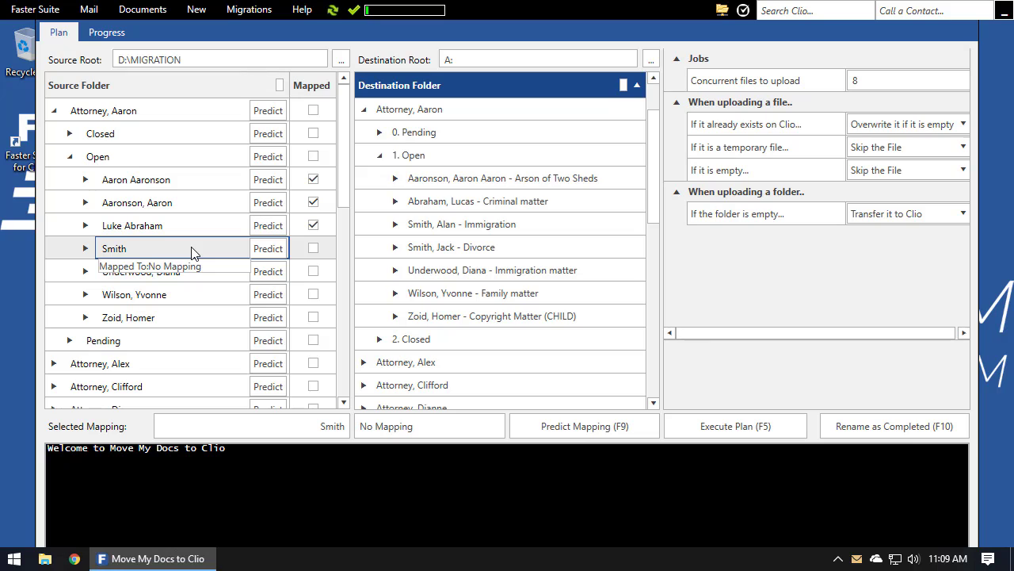
{"action": "left_click", "coordinate": [474, 247]}
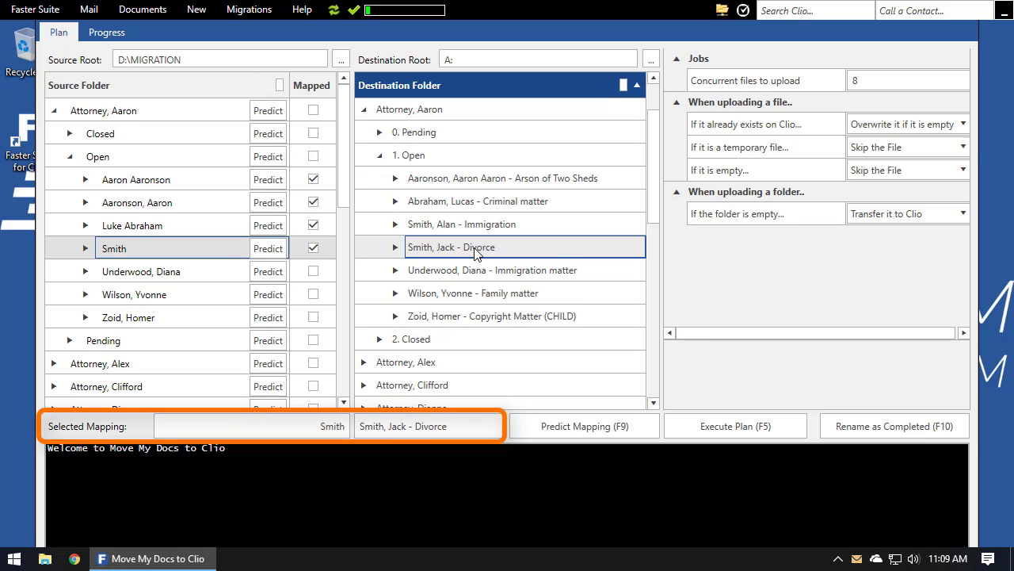
Step: Map the last three client folders under Open to their same-named Immigration matter, Family matter and Copyright Matter (CHILD) destinations
{"action": "left_click", "coordinate": [217, 271]}
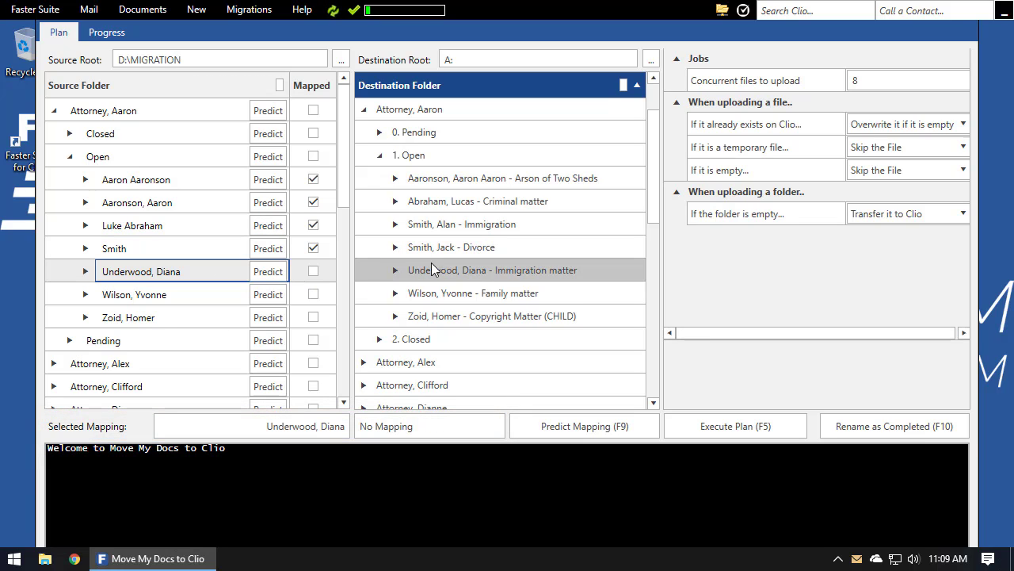
{"action": "left_click", "coordinate": [431, 269]}
{"action": "left_click", "coordinate": [206, 294]}
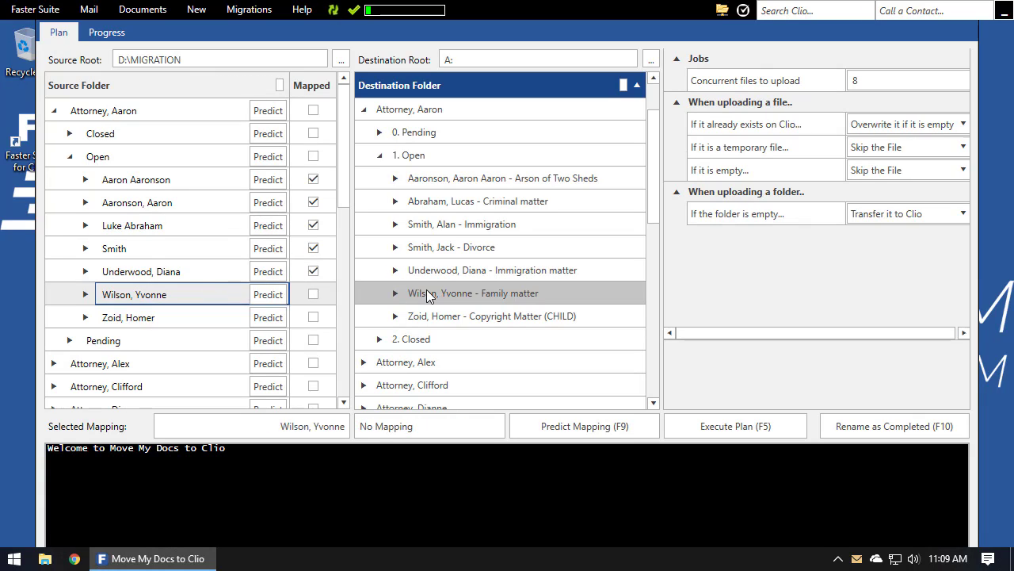
{"action": "left_click", "coordinate": [428, 295]}
{"action": "left_click", "coordinate": [204, 318]}
{"action": "left_click", "coordinate": [463, 320]}
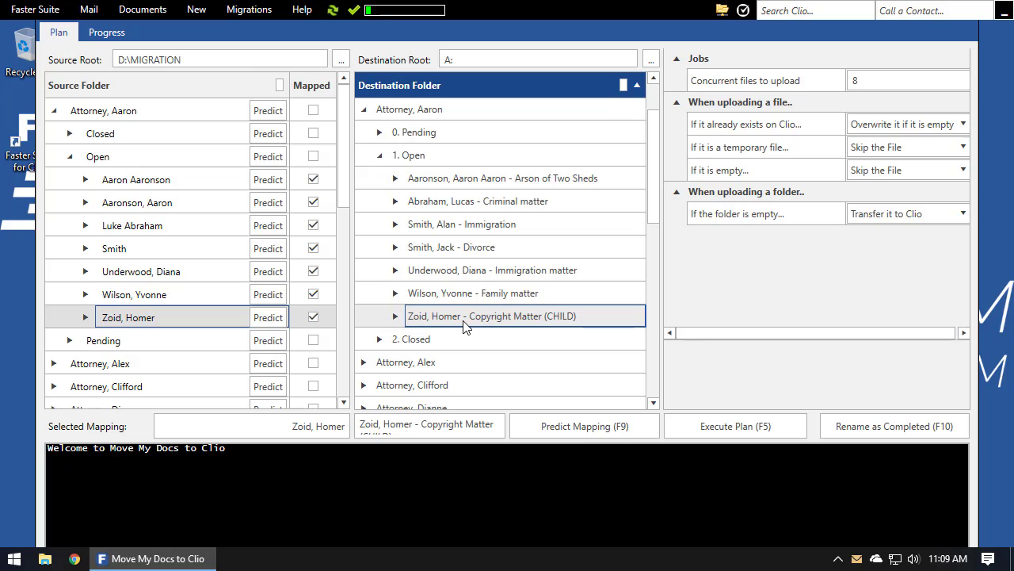
Step: Execute the migration plan and rename the mapped source folders as completed
{"action": "left_click", "coordinate": [695, 421]}
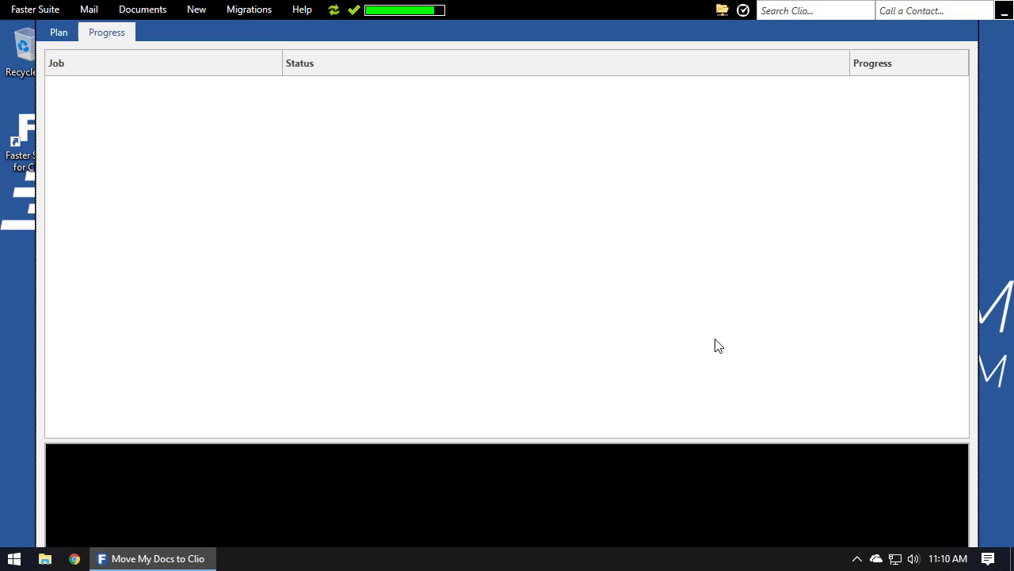
{"action": "left_click", "coordinate": [62, 36]}
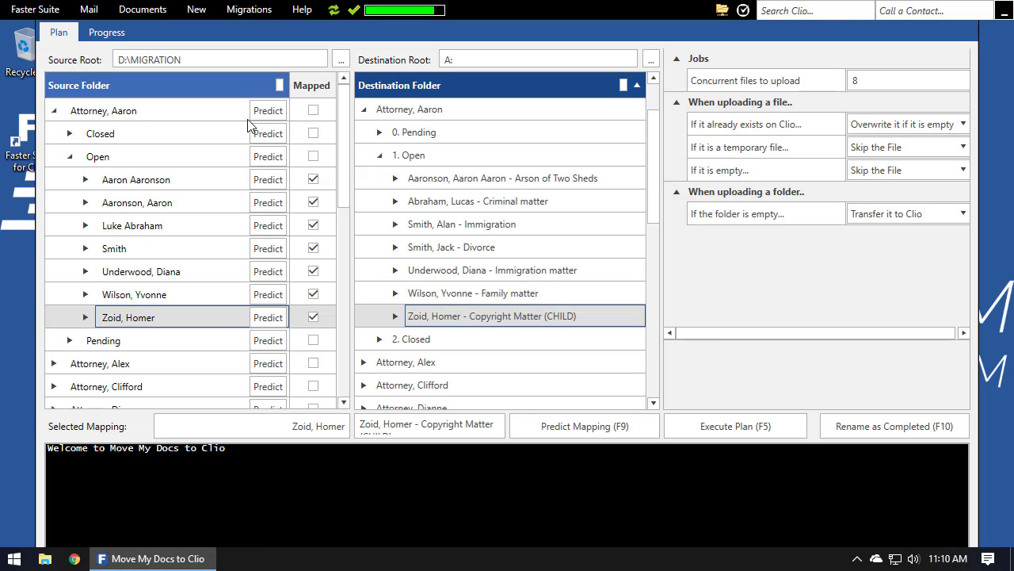
{"action": "left_click", "coordinate": [849, 428]}
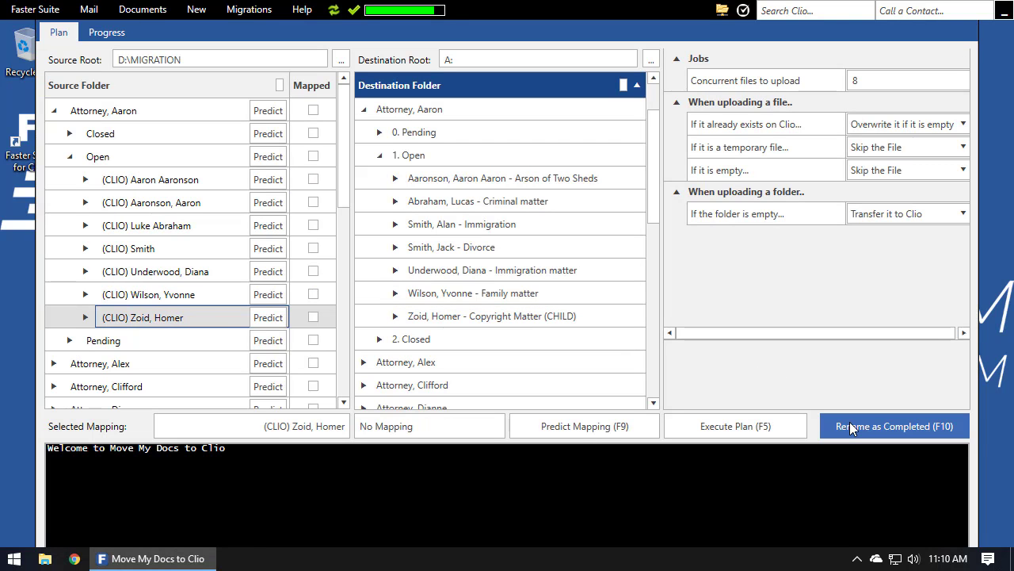